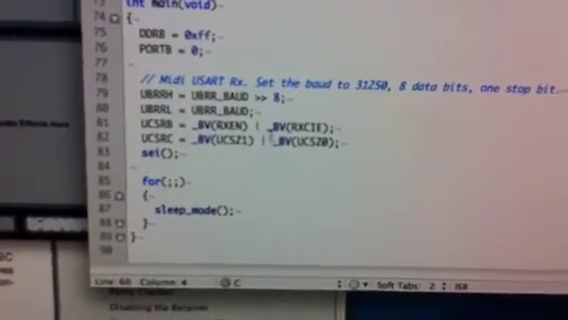
# Step: Point out the UCSRB receive-interrupt enable in the UART setup code
pyautogui.click(296, 128)
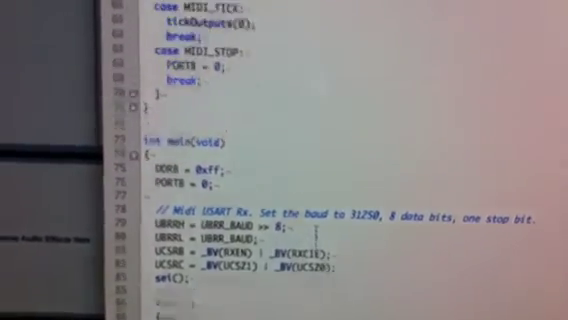
pyautogui.scroll(3, 316, 232)
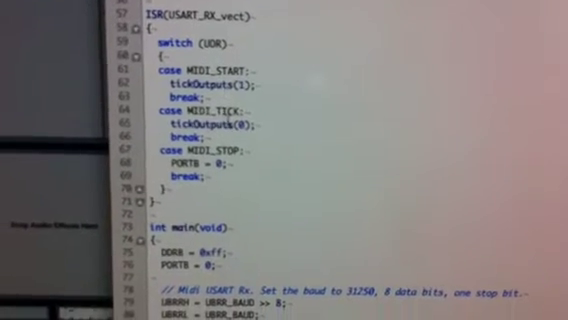
pyautogui.scroll(3, 259, 153)
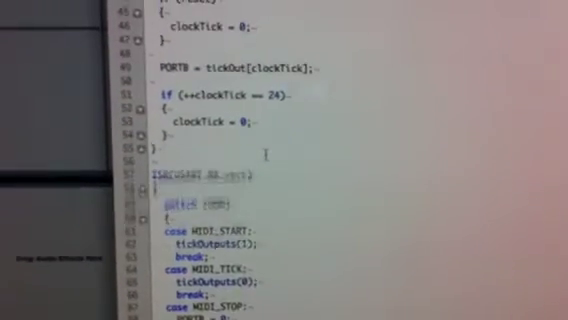